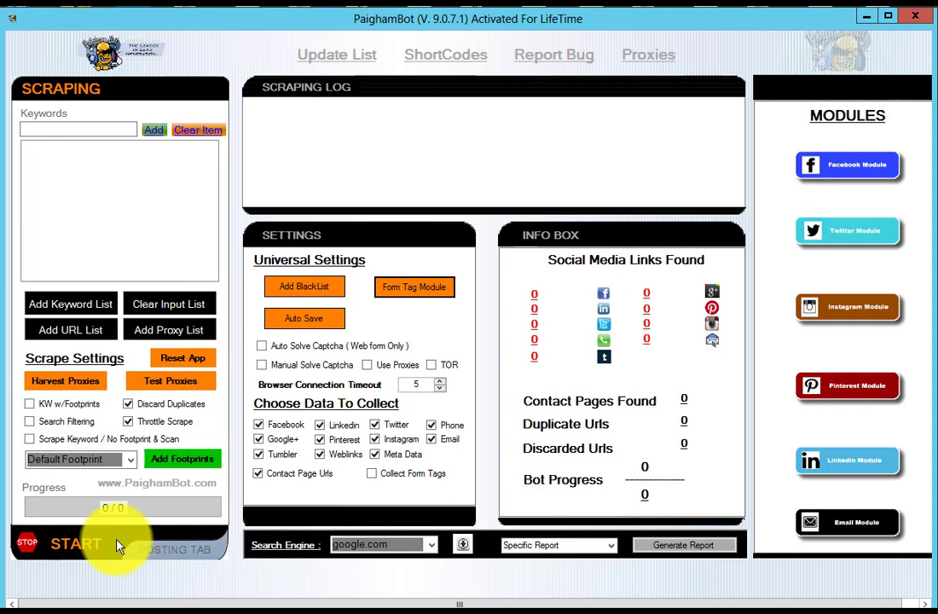
{"action": "left_click", "coordinate": [181, 556]}
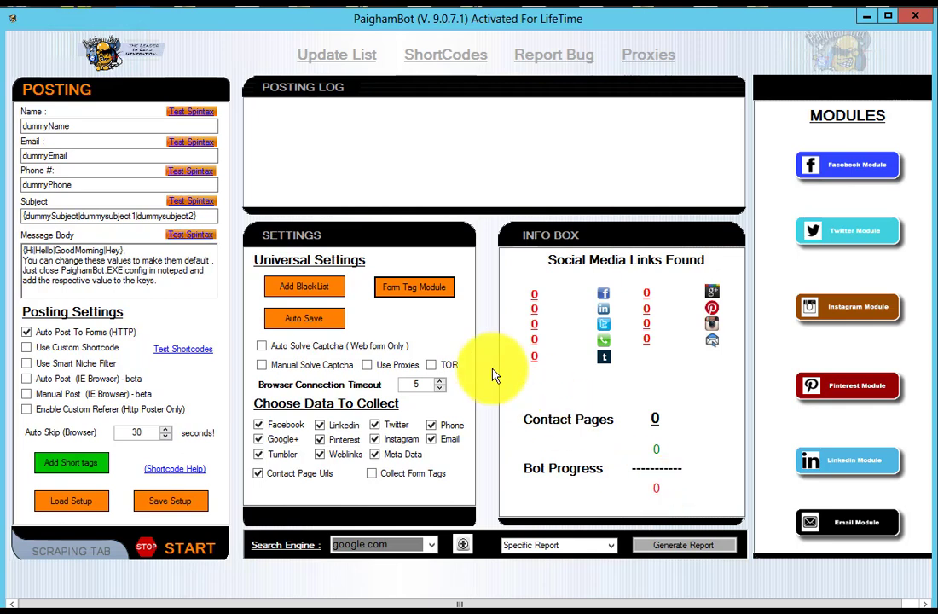
- Enable Collect Form Tags under Choose Data To Collect and open the Form Tag Module
{"action": "left_click", "coordinate": [419, 290]}
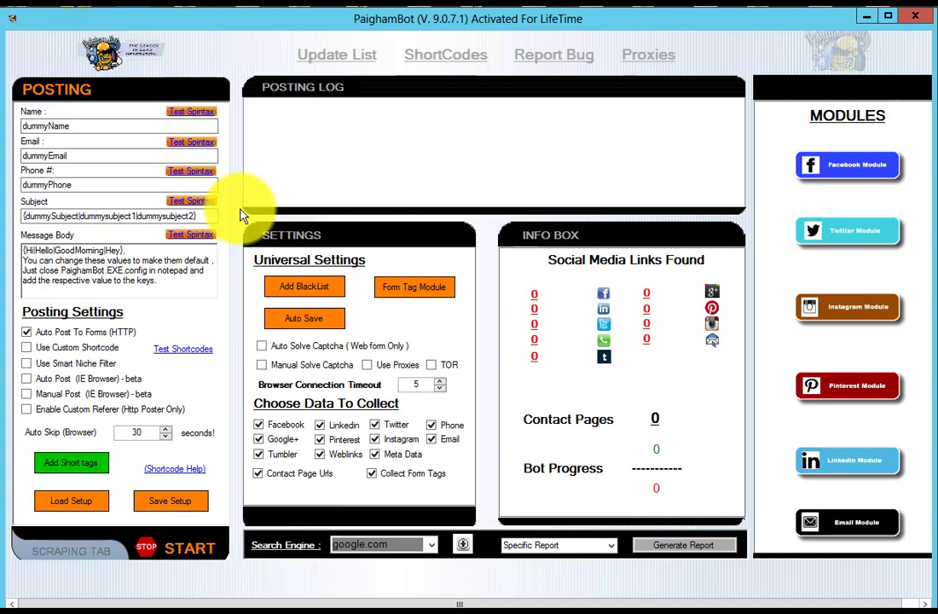
{"action": "left_click", "coordinate": [409, 295]}
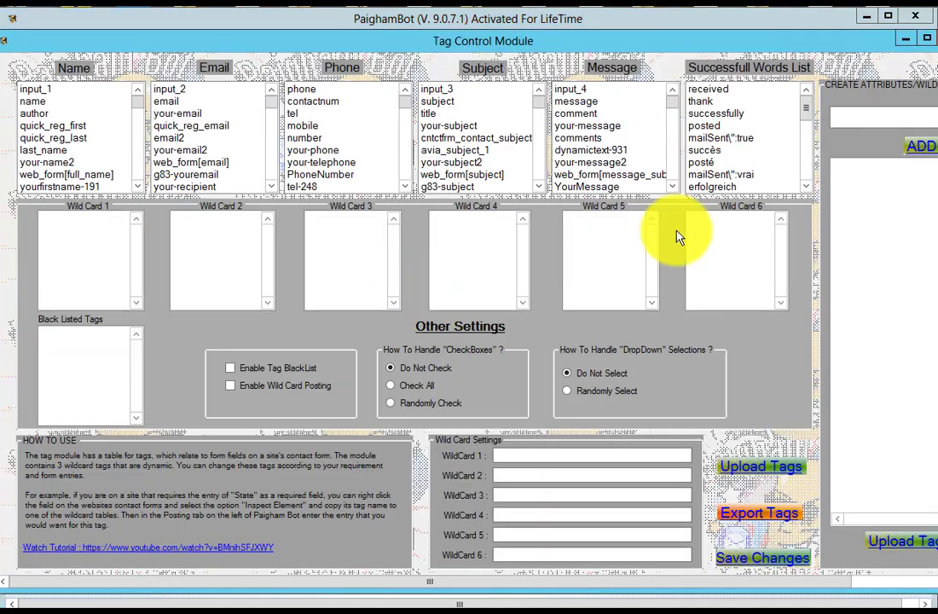
{"action": "left_click", "coordinate": [739, 40]}
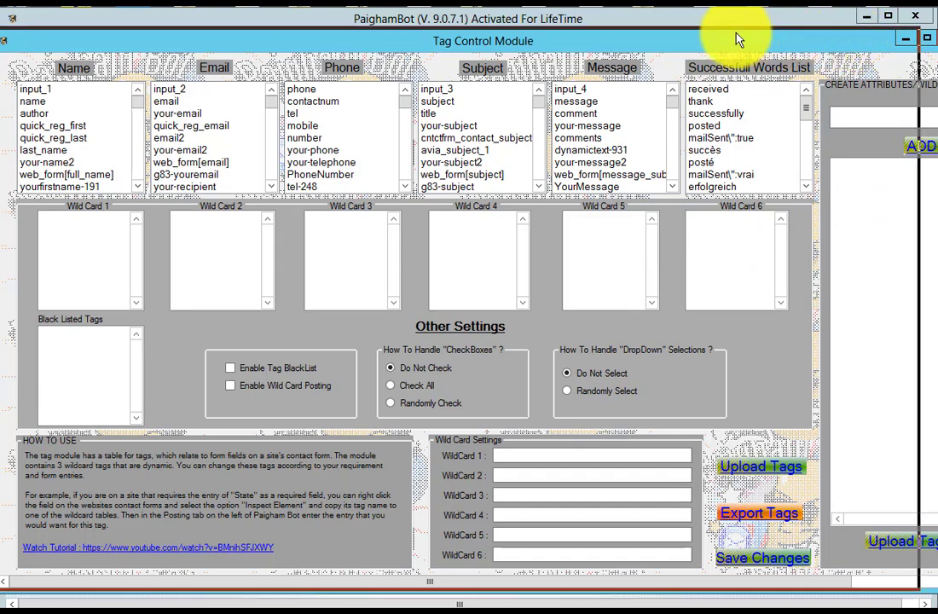
{"action": "left_click_drag", "start_coordinate": [739, 40], "coordinate": [612, 34]}
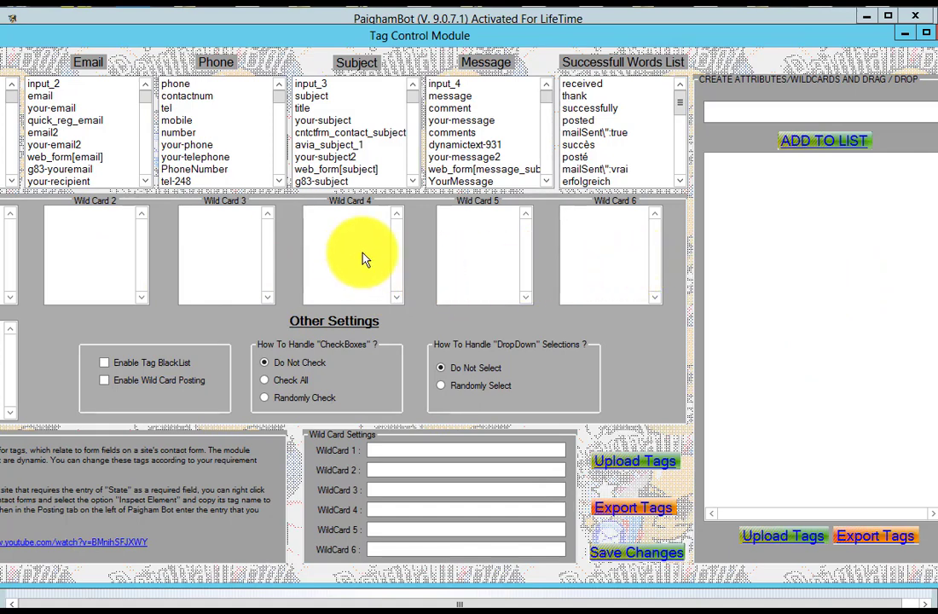
{"action": "left_click", "coordinate": [925, 37]}
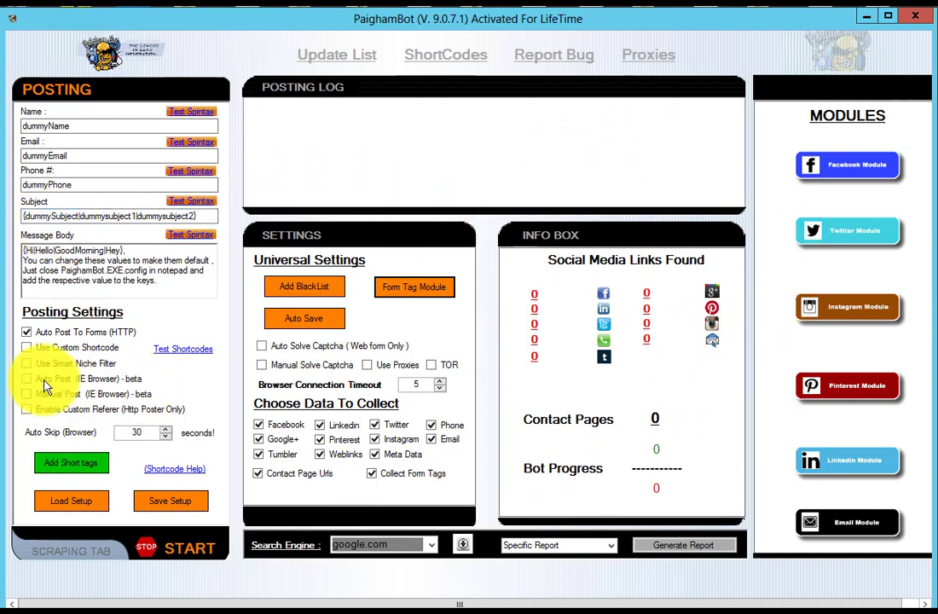
- Browse the Specific Report export list without choosing one, then return to the Scraping tab
{"action": "left_click", "coordinate": [611, 546]}
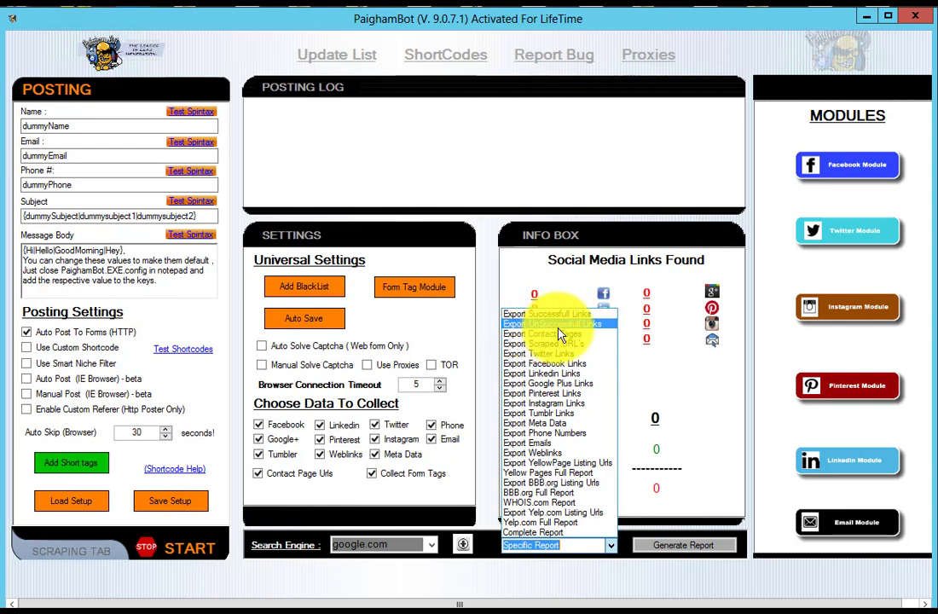
{"action": "left_click", "coordinate": [636, 526]}
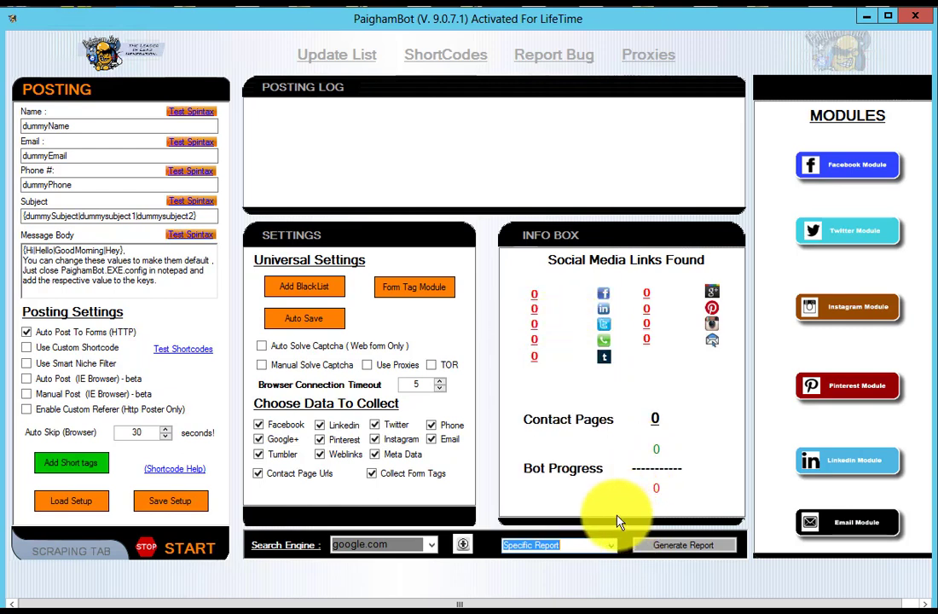
{"action": "left_click", "coordinate": [71, 556]}
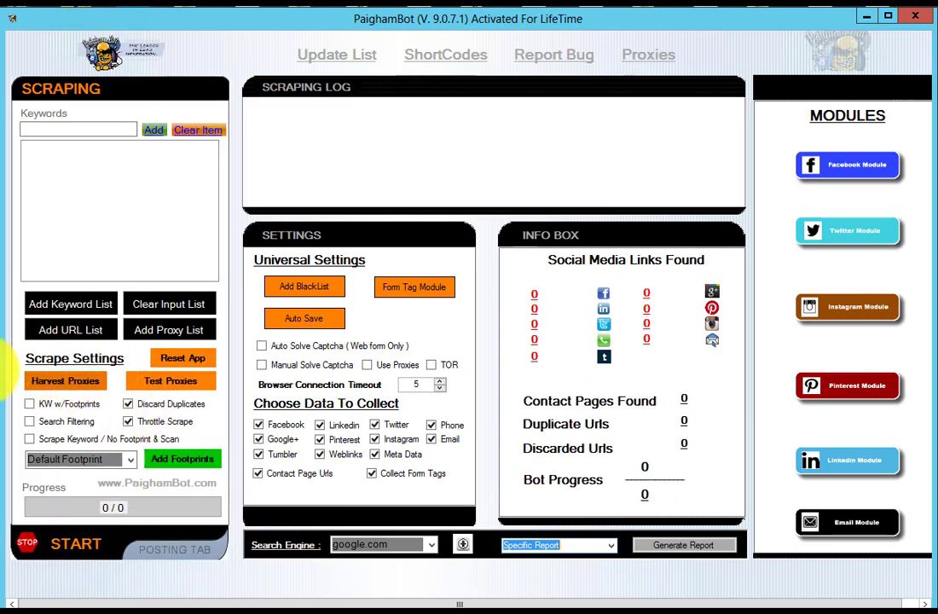
{"action": "left_click", "coordinate": [75, 339]}
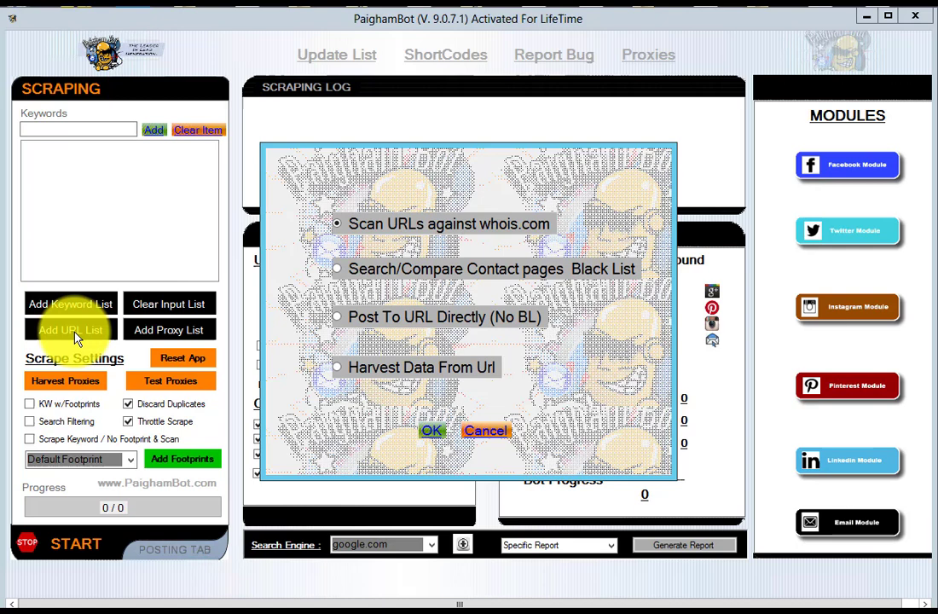
{"action": "left_click", "coordinate": [338, 321]}
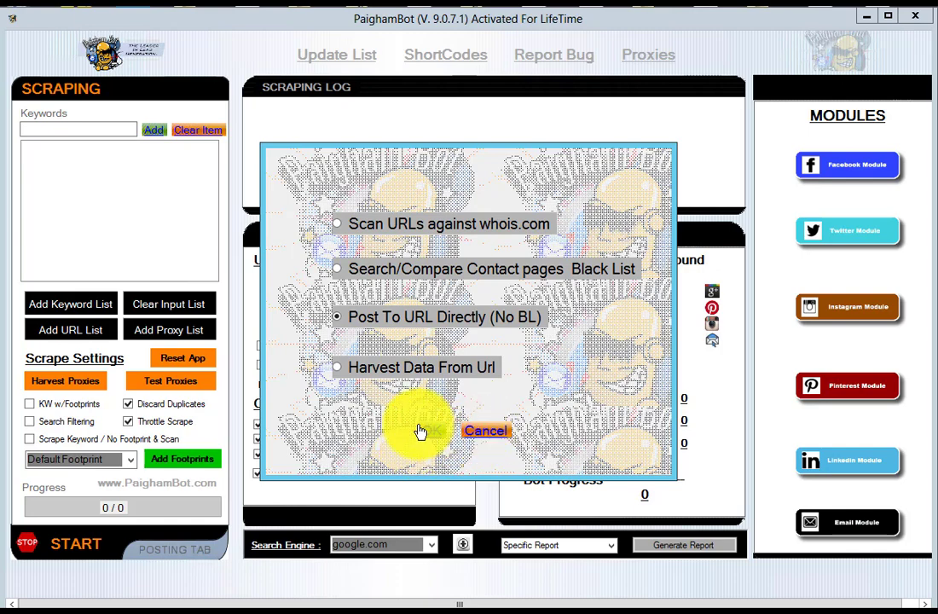
{"action": "left_click", "coordinate": [490, 426]}
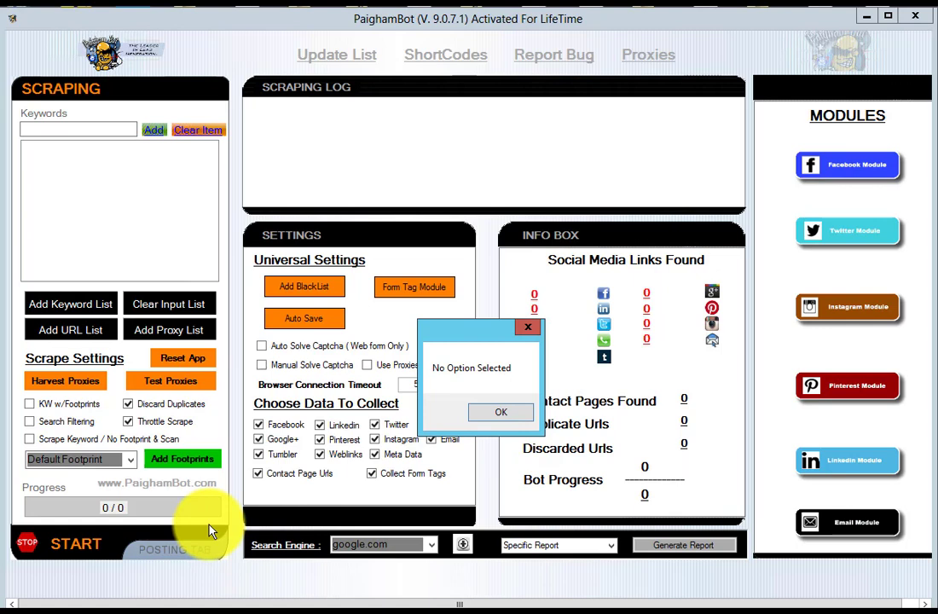
{"action": "left_click", "coordinate": [504, 413]}
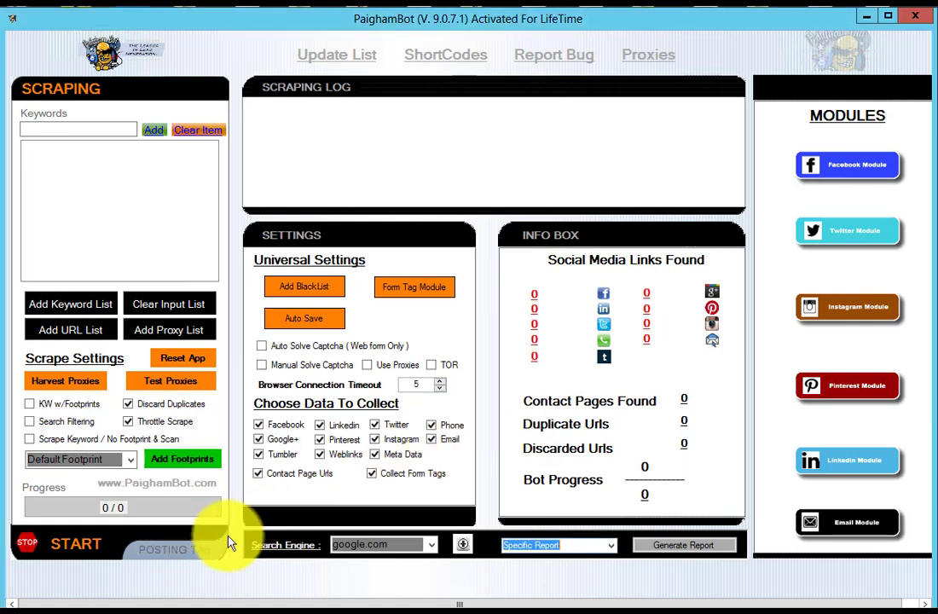
- Show the Posting tab with dummy name, email, subject, message fields and posting log
{"action": "left_click", "coordinate": [184, 561]}
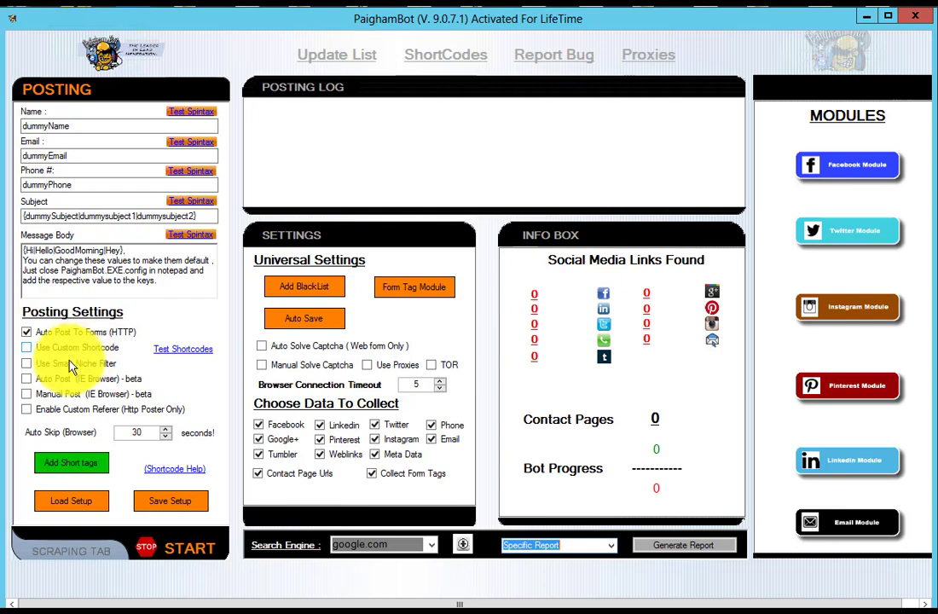
- Switch auto-posting from HTTP to Auto Post (IE Browser) - beta
{"action": "left_click", "coordinate": [26, 379]}
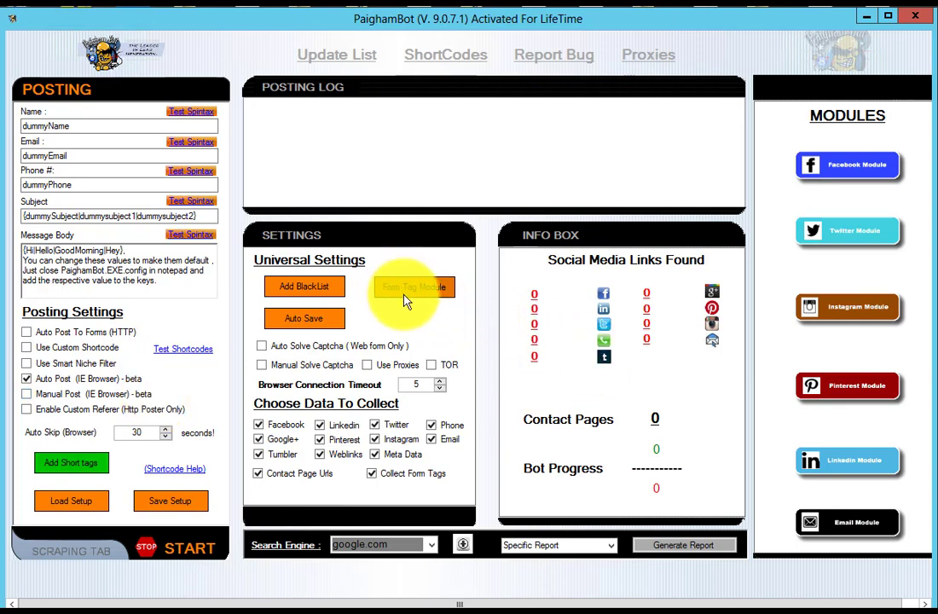
{"action": "left_click", "coordinate": [26, 380]}
{"action": "left_click", "coordinate": [26, 378]}
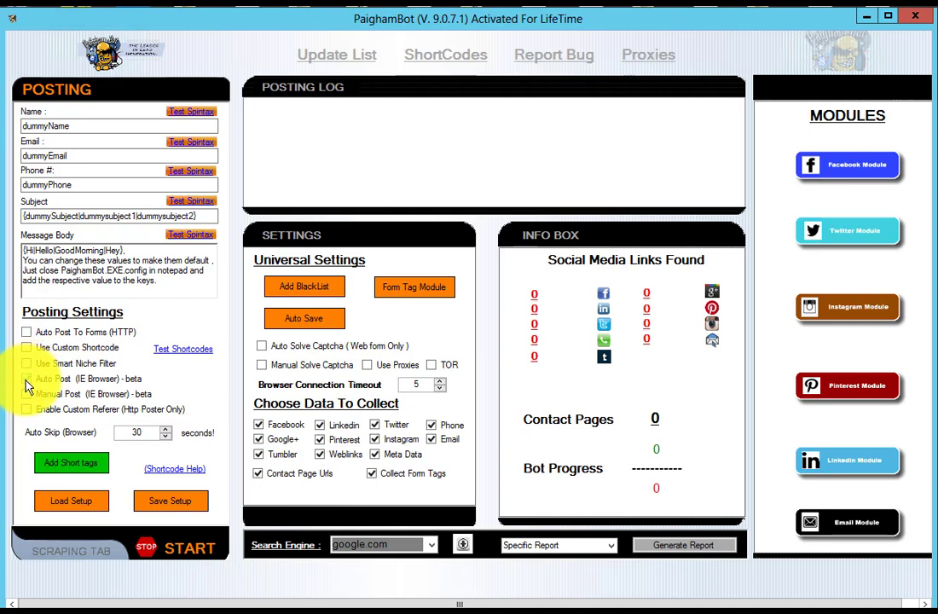